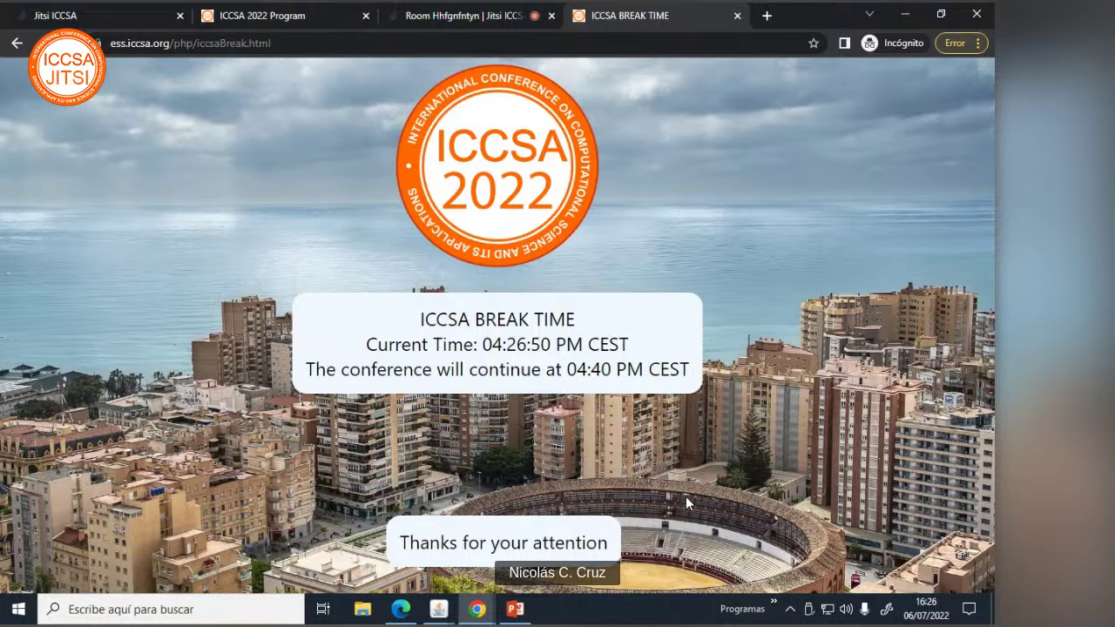
Minimize the break-time browser window and close the finished PDF and the Malaga final presentation
click(905, 15)
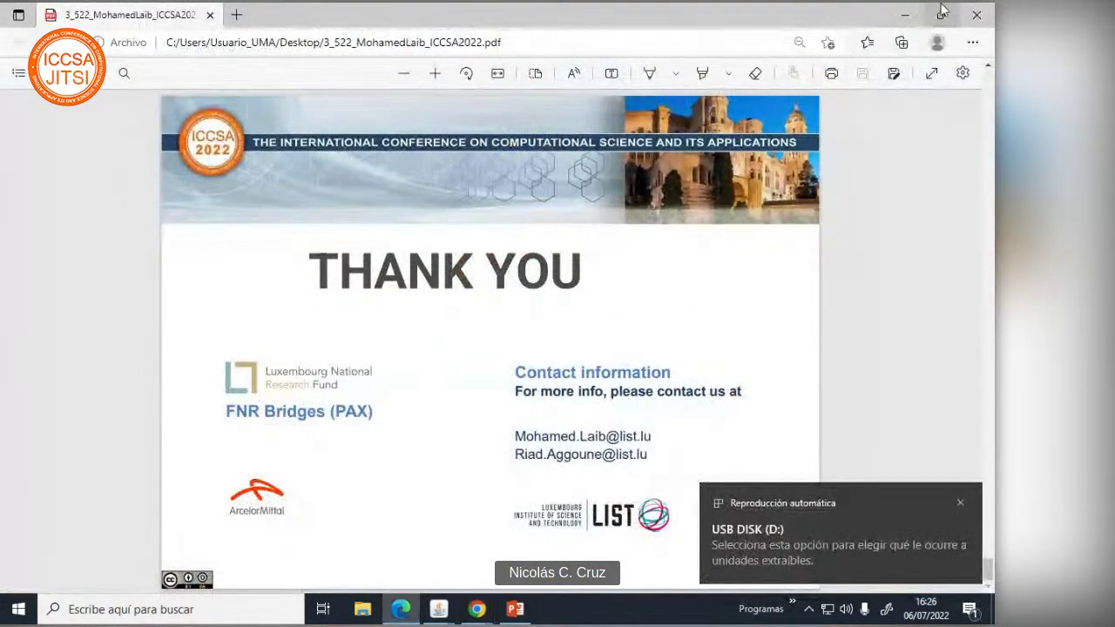
click(989, 16)
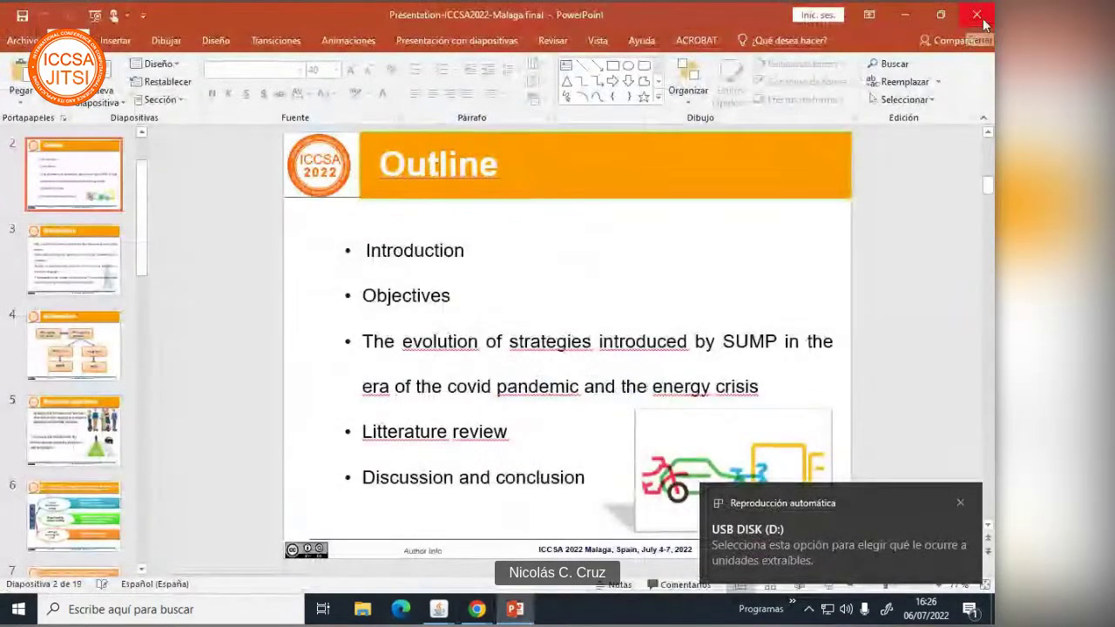
click(977, 18)
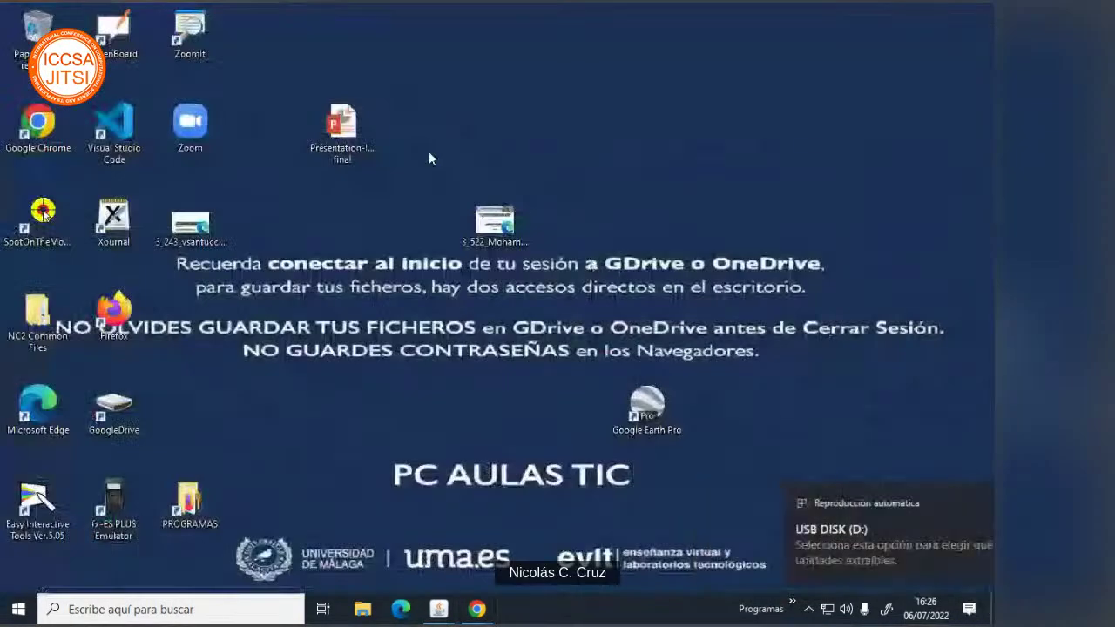
Copy the ICCSA22 folder from USB DISK (D:) to the desktop and minimize the drive's window
key(super+e)
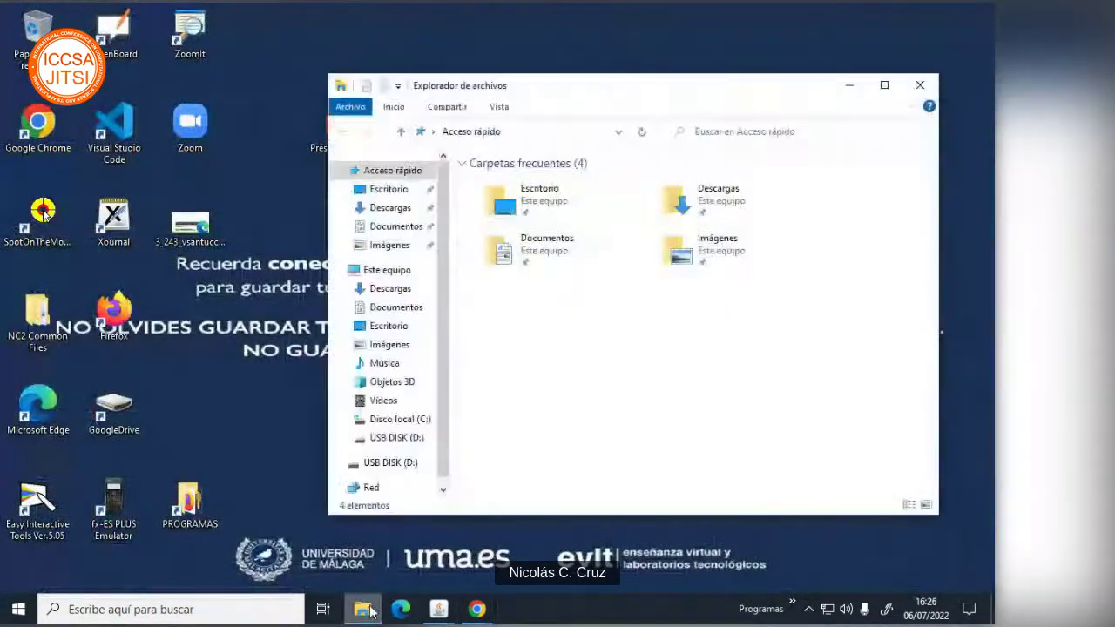
click(389, 463)
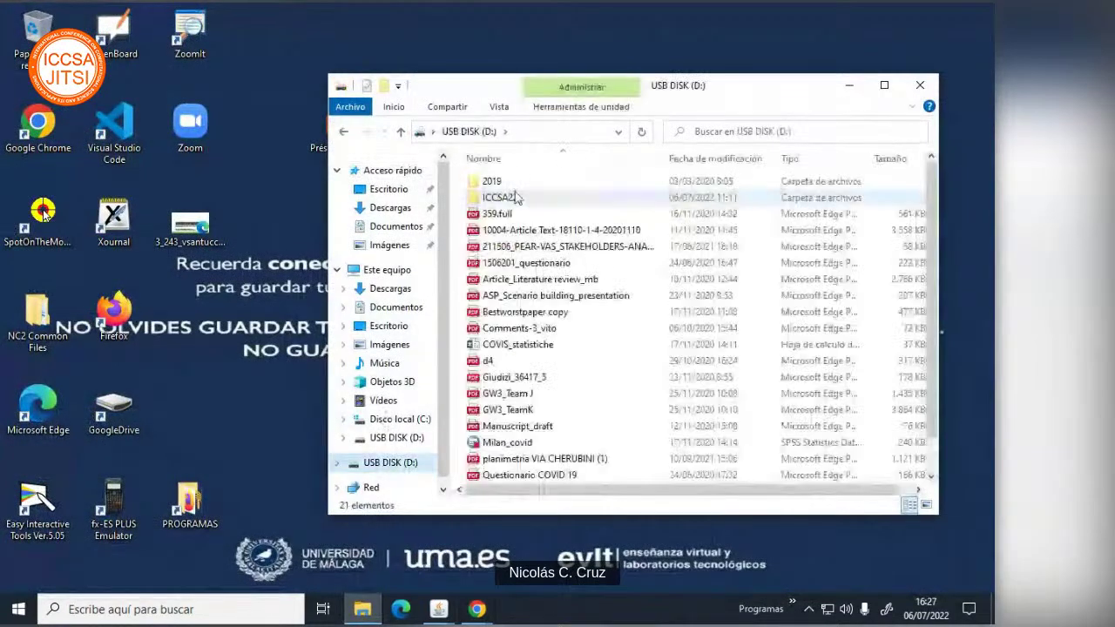
click(516, 198)
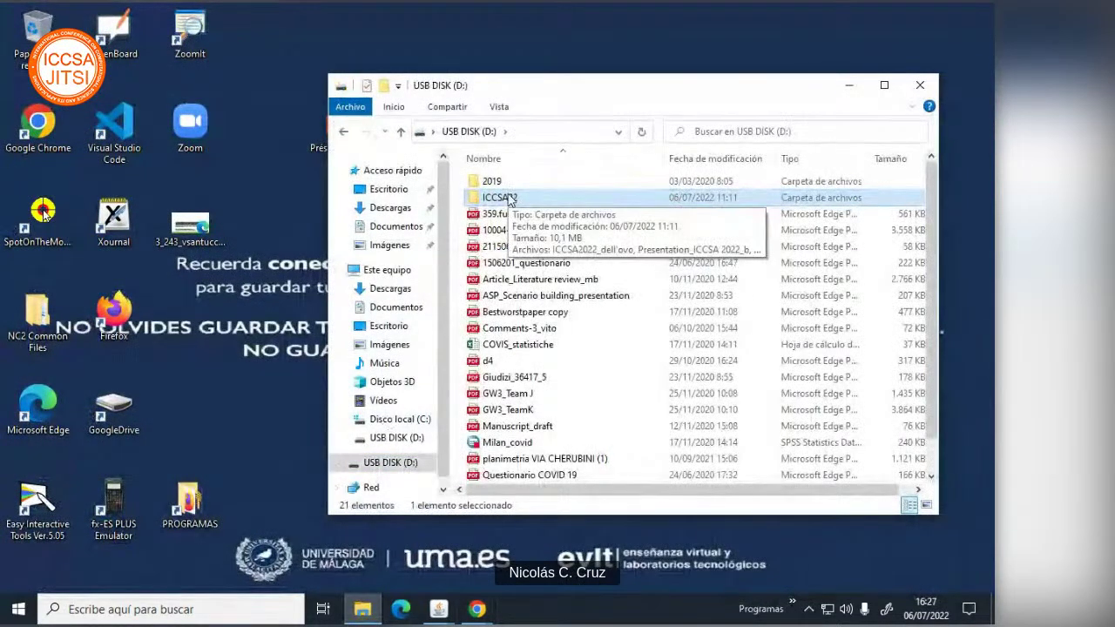
drag(510, 199, 299, 227)
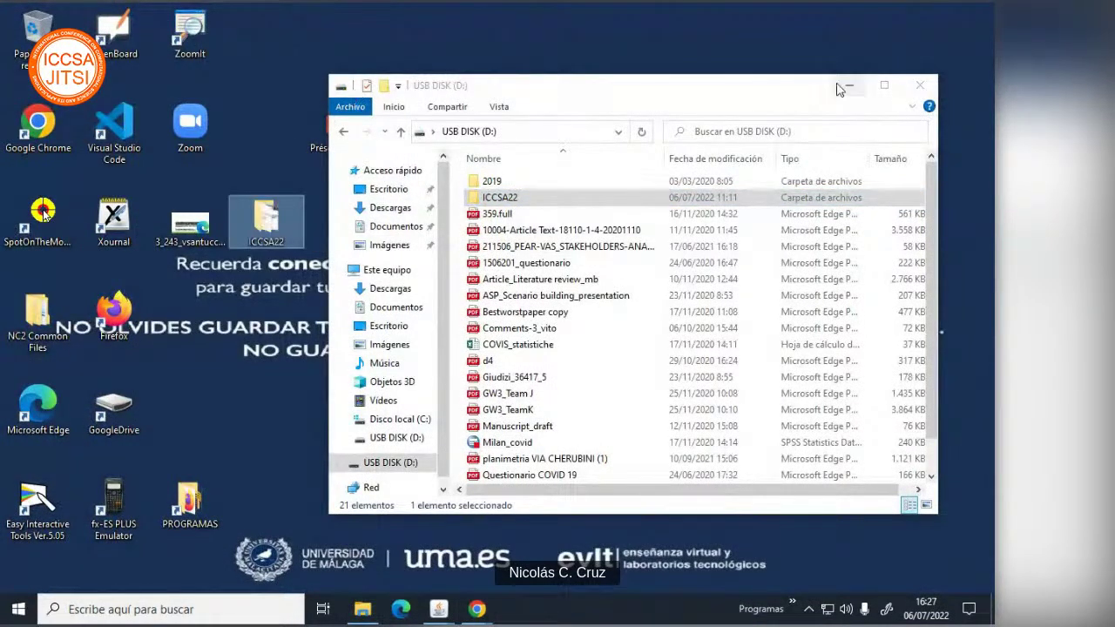
click(849, 91)
Open the desktop ICCSA22 folder and delete the presentation last modified 06/07/2022 12:11
double_click(268, 225)
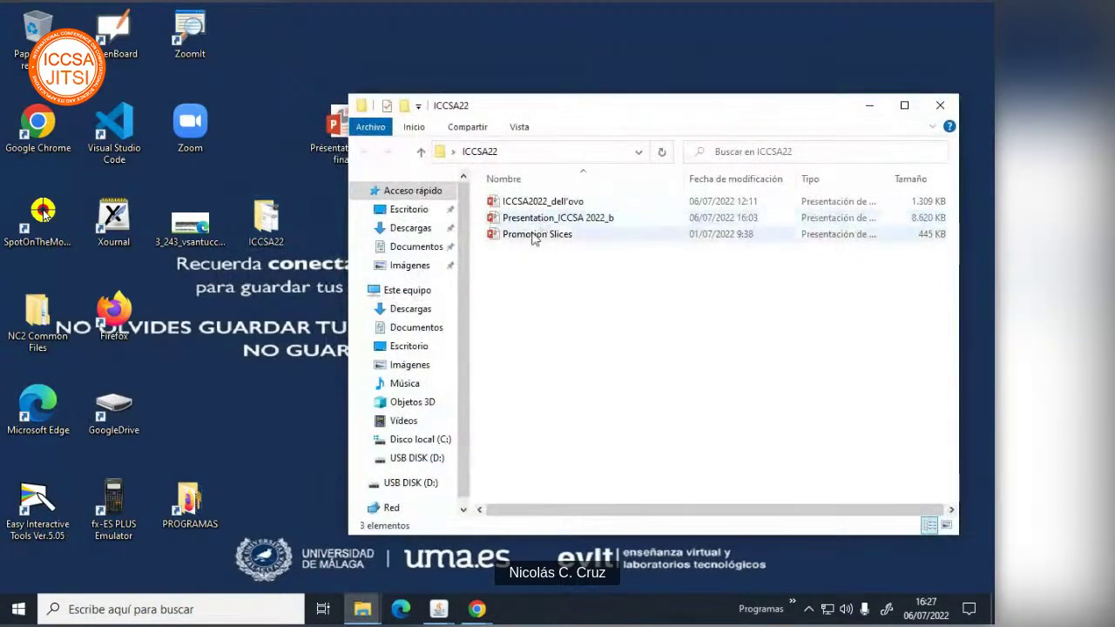
click(533, 237)
right_click(533, 235)
click(522, 201)
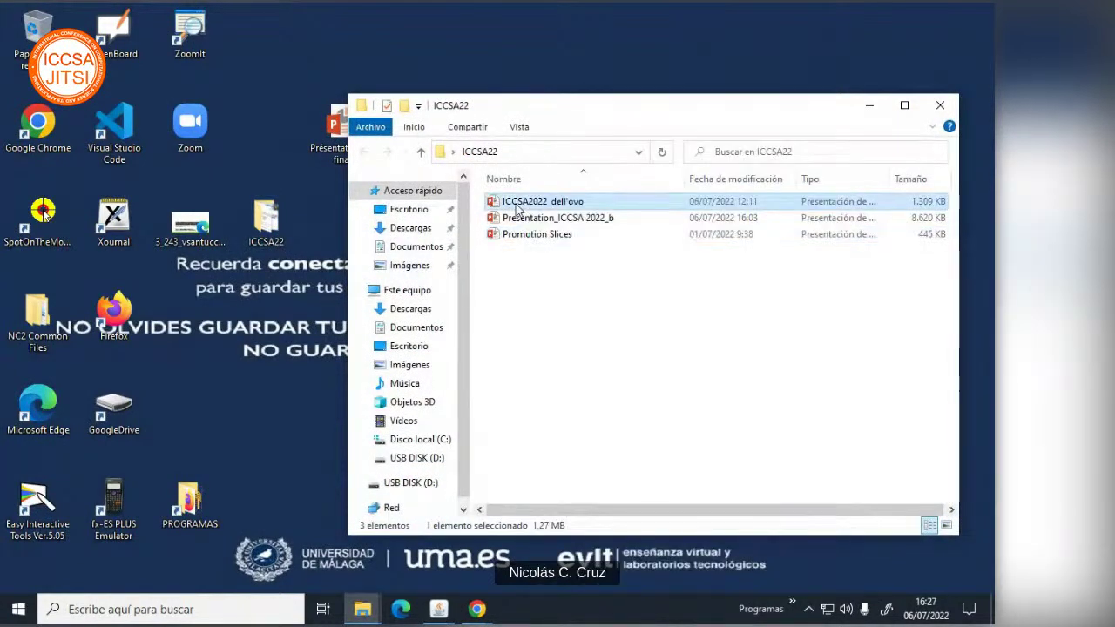
right_click(517, 201)
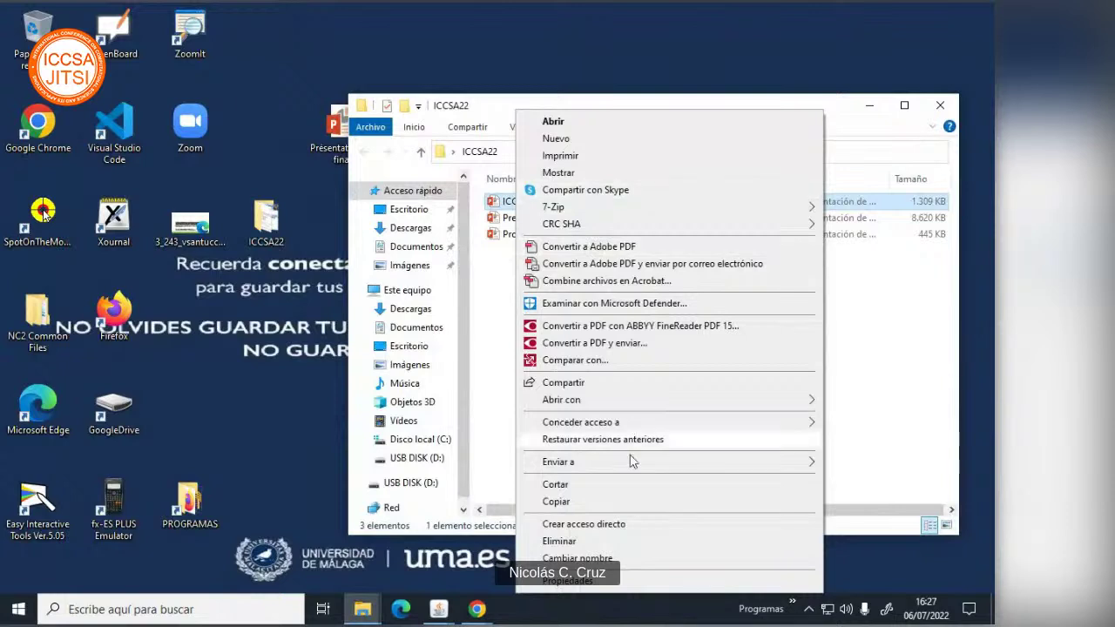
click(623, 541)
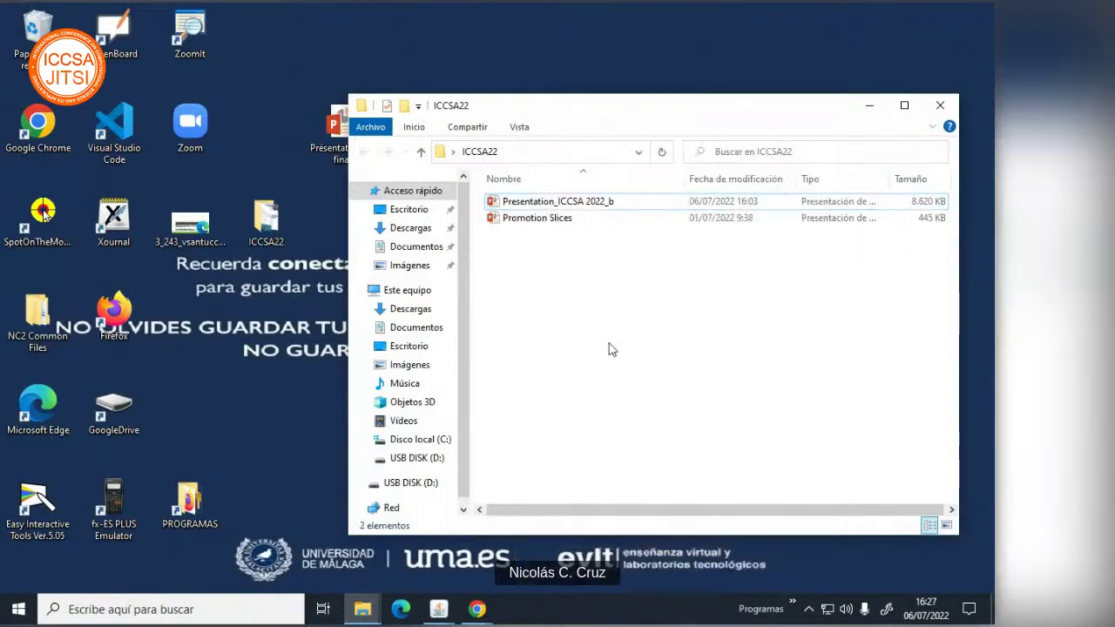
Open Presentation_ICCSA 2022_b, test its slide show up to the outline slide, and leave it minimized on the title slide
double_click(529, 195)
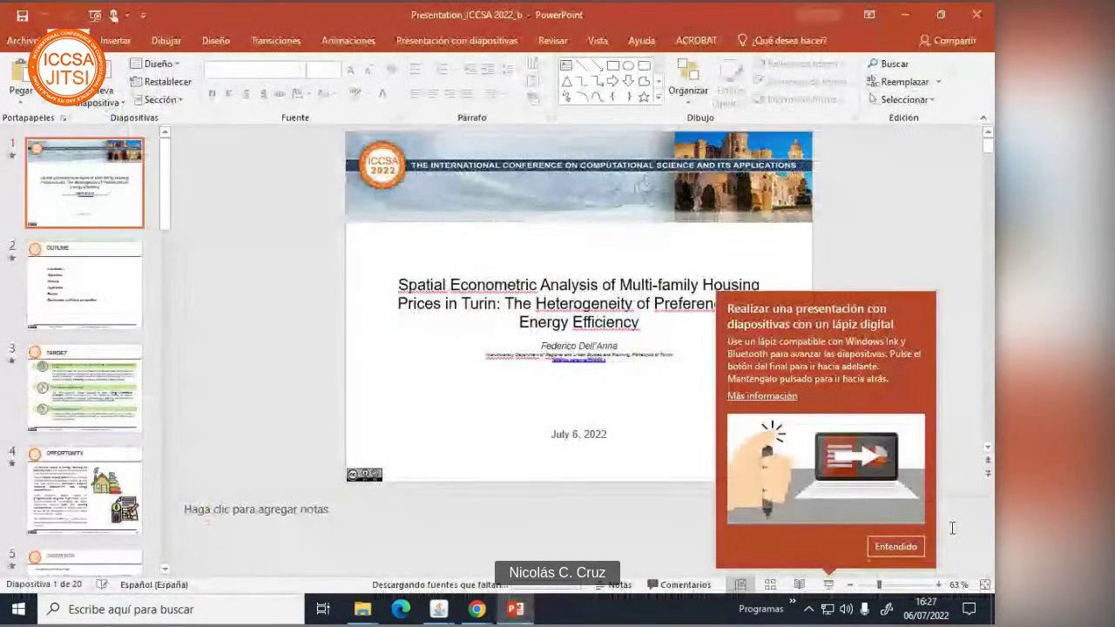
click(895, 547)
click(828, 583)
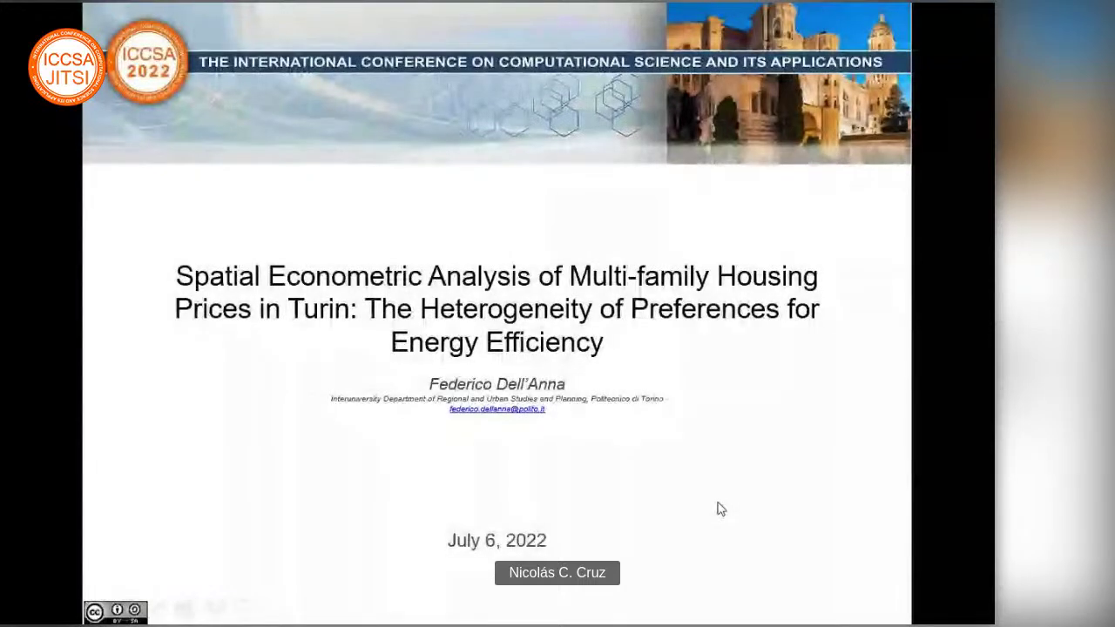
key(Right)
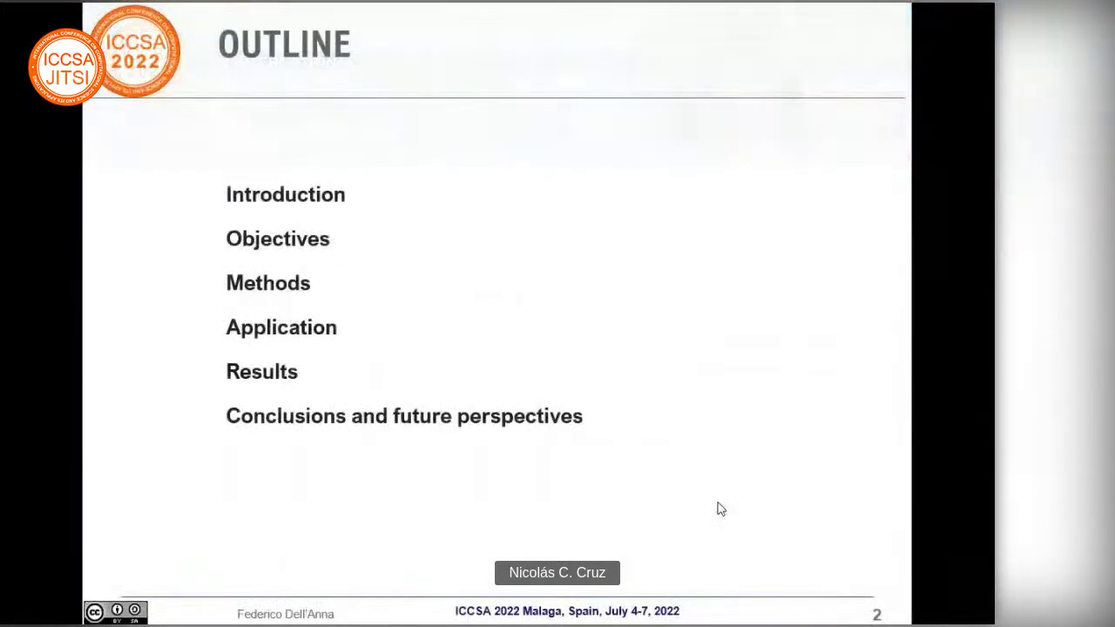
key(Escape)
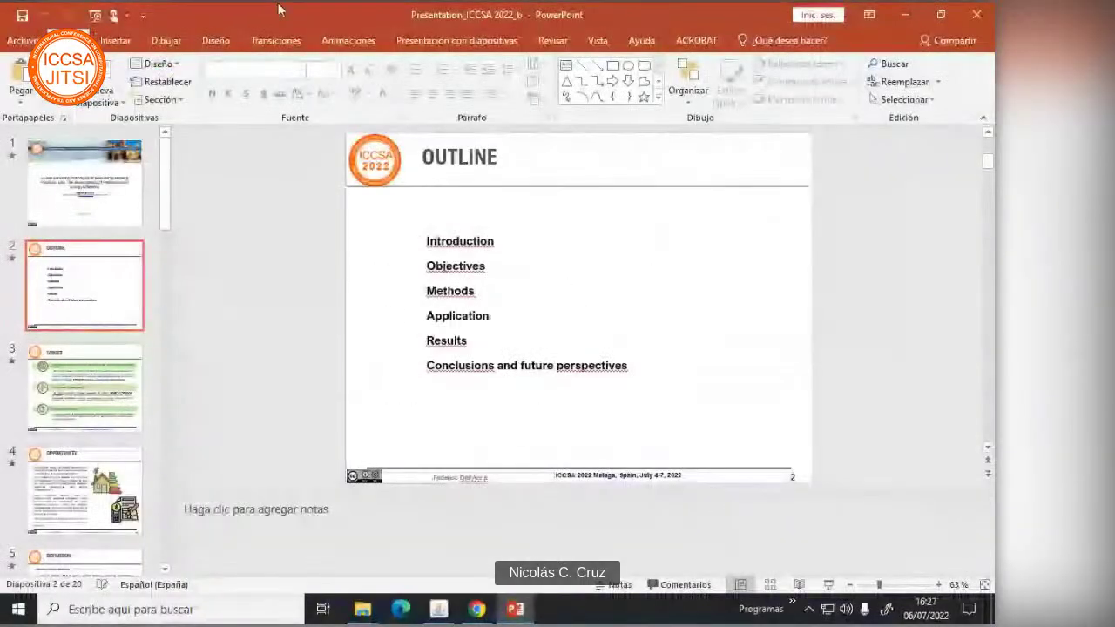
click(139, 220)
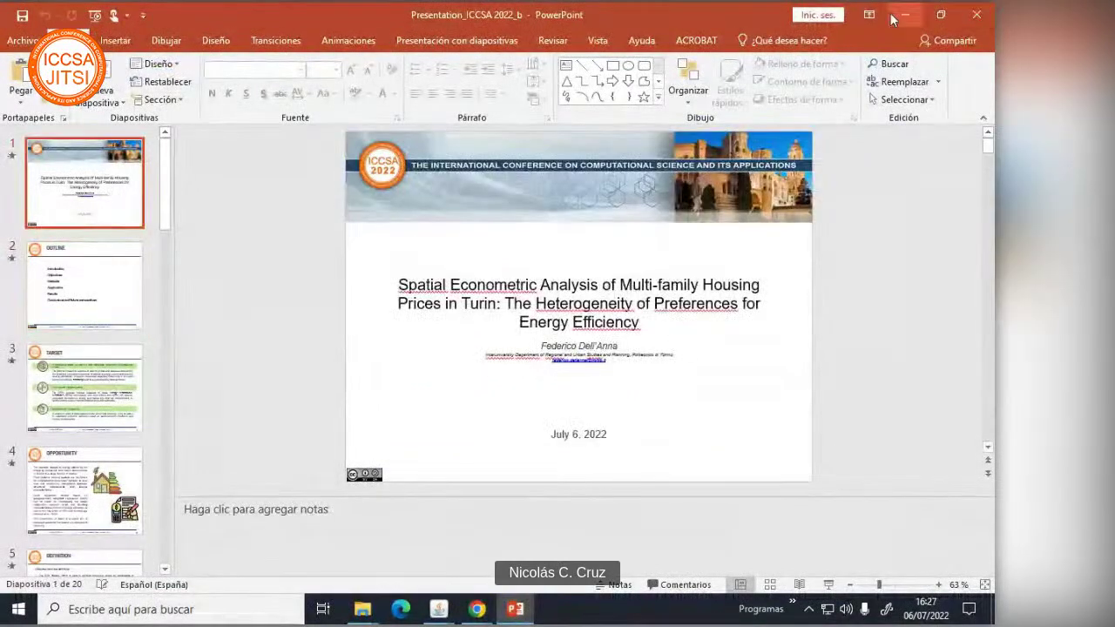
click(902, 15)
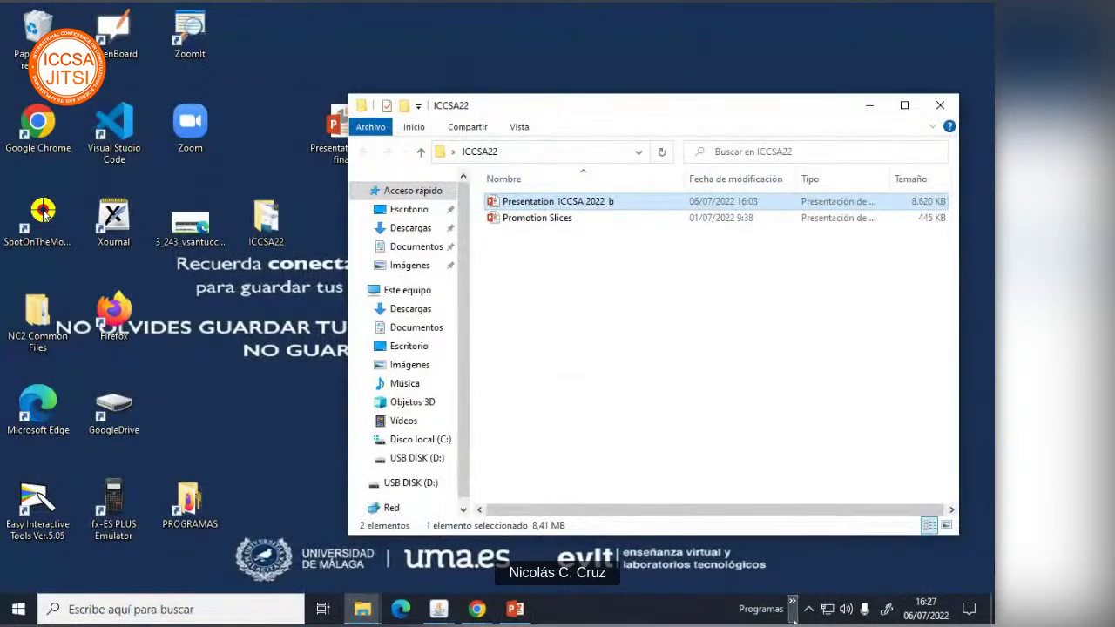
Safely eject the USB Flash Disk and dismiss the hardware removal notification
click(808, 609)
click(825, 579)
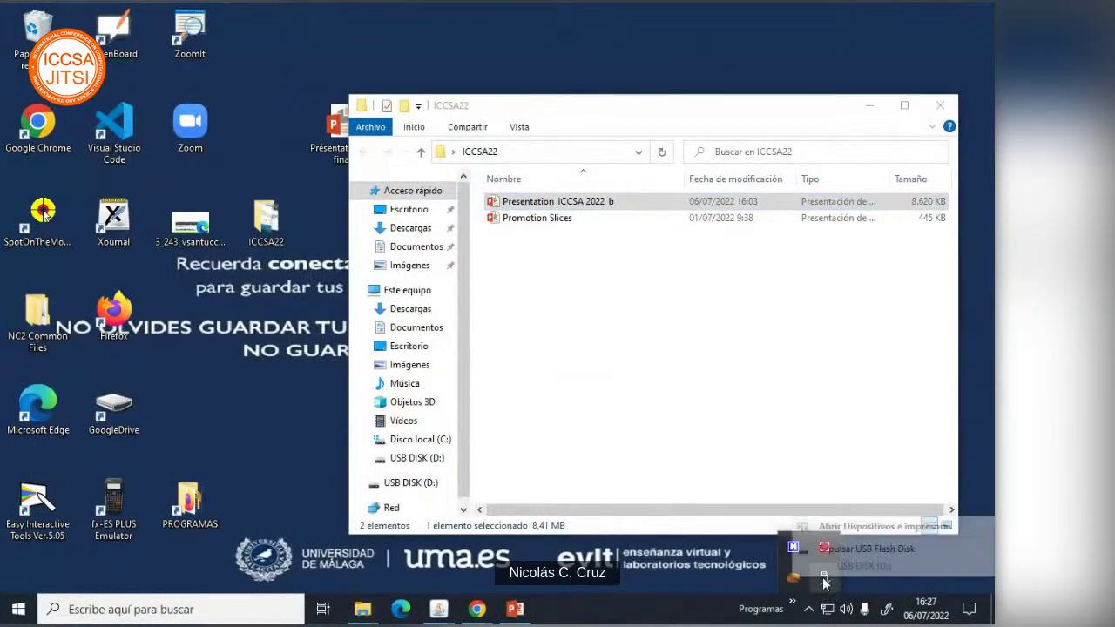
click(832, 550)
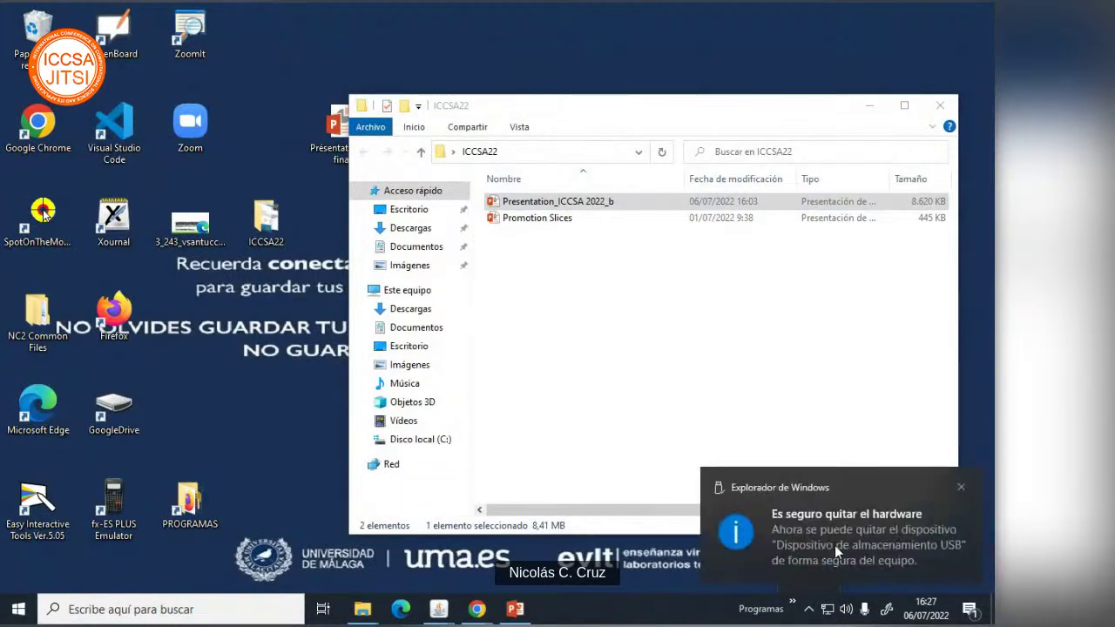
click(962, 486)
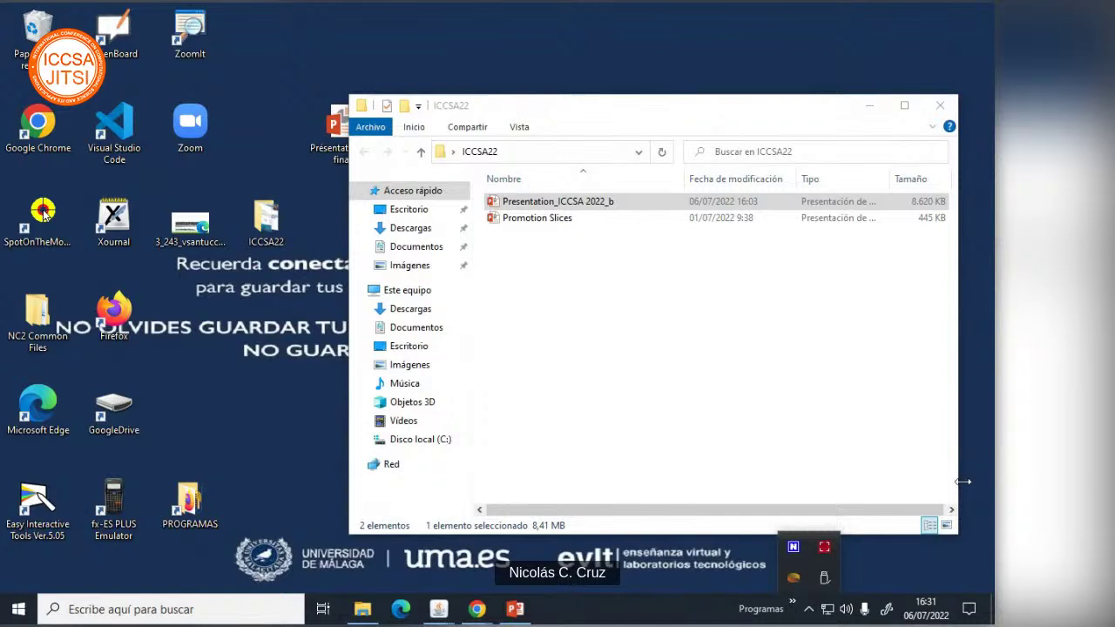
Continue without scanning the STORE N GO (D:) drive and open it to view its files
click(901, 543)
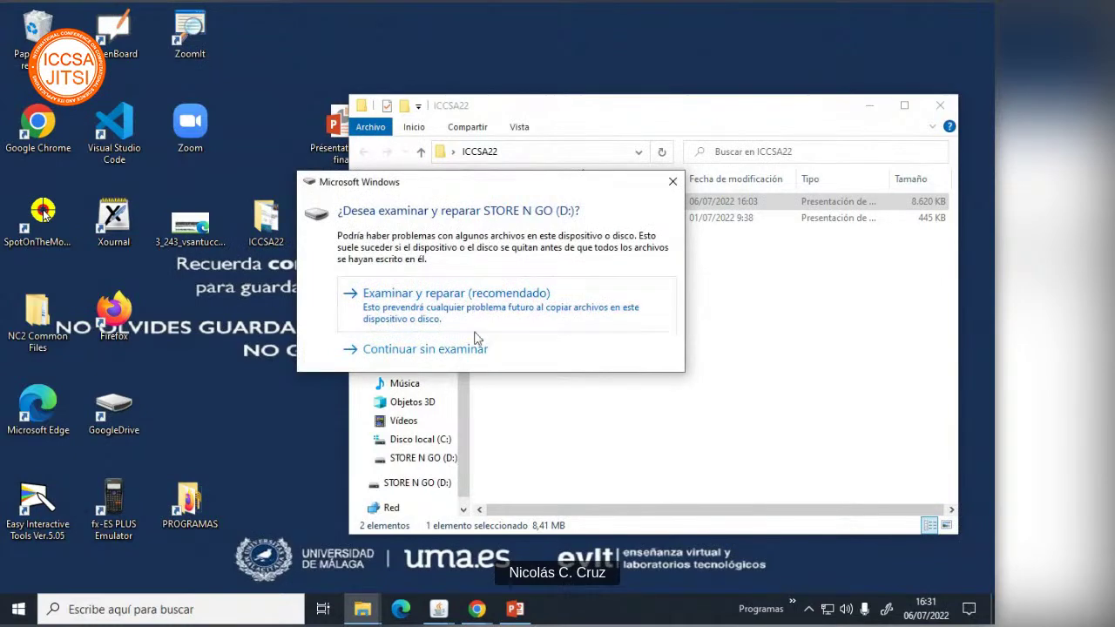
click(468, 350)
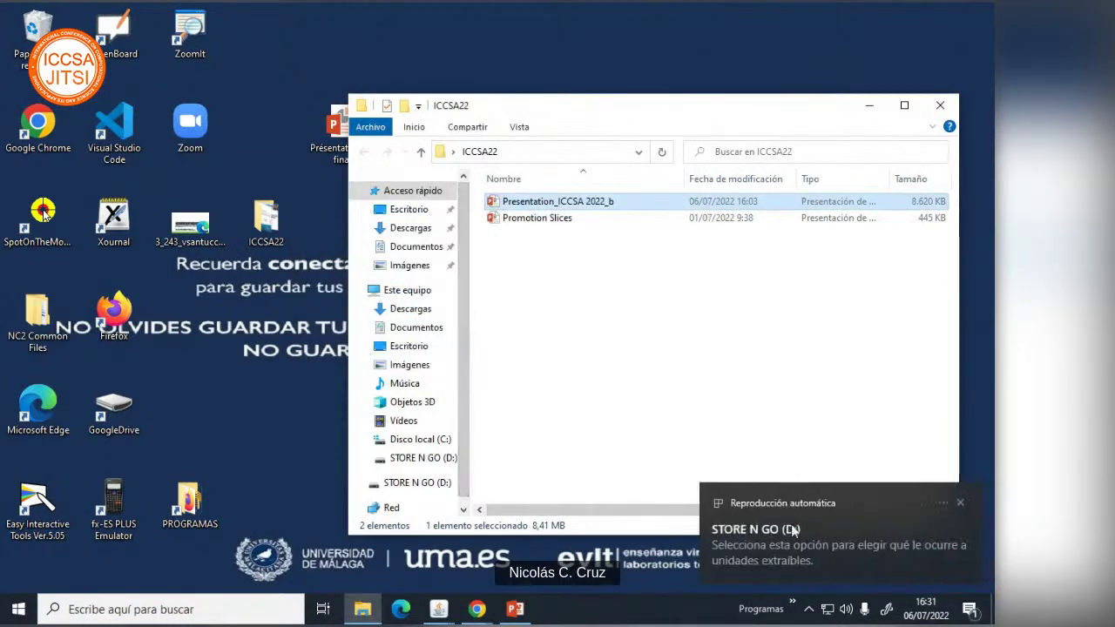
click(786, 541)
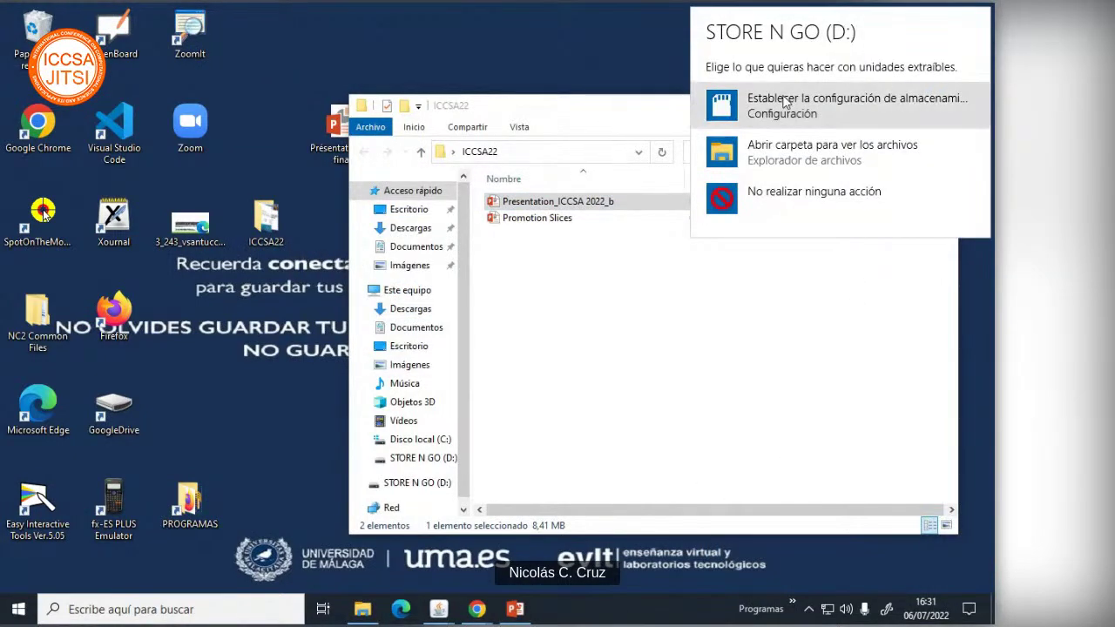
click(783, 155)
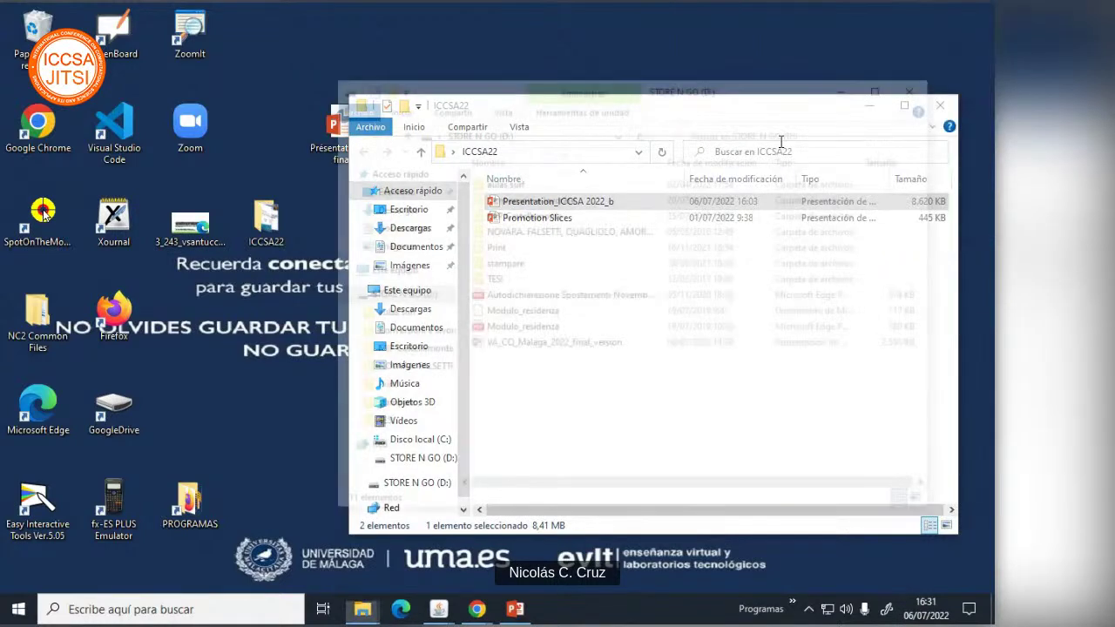
Copy VA_CQ_Malaga_2022_final_version from STORE N GO (D:) into the ICCSA22 folder, and eject the drive
drag(595, 87, 330, 71)
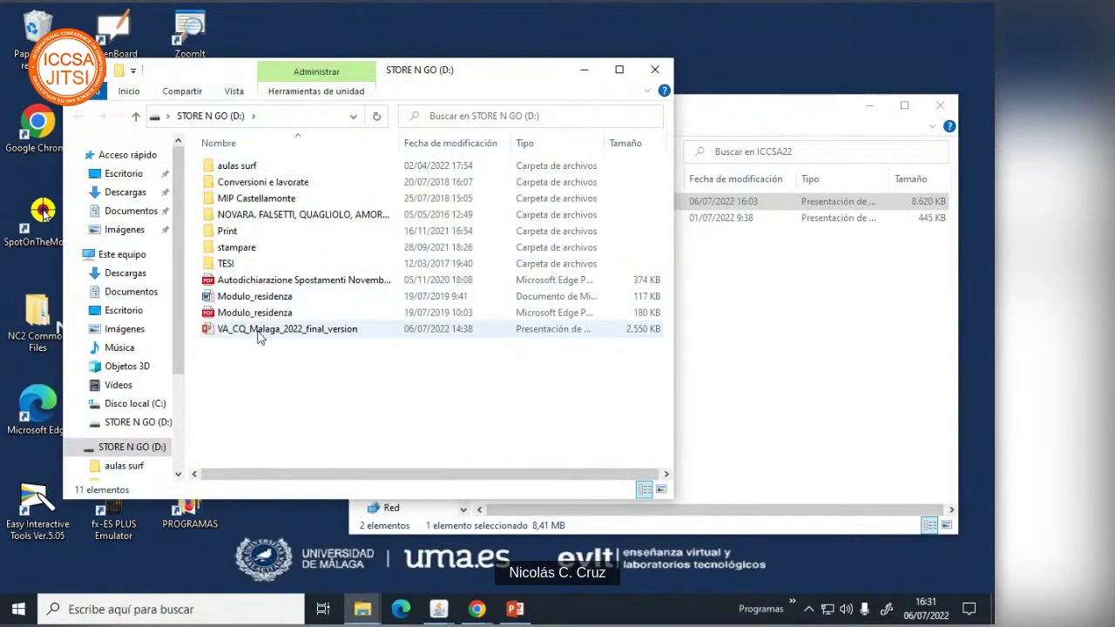
drag(259, 337, 802, 425)
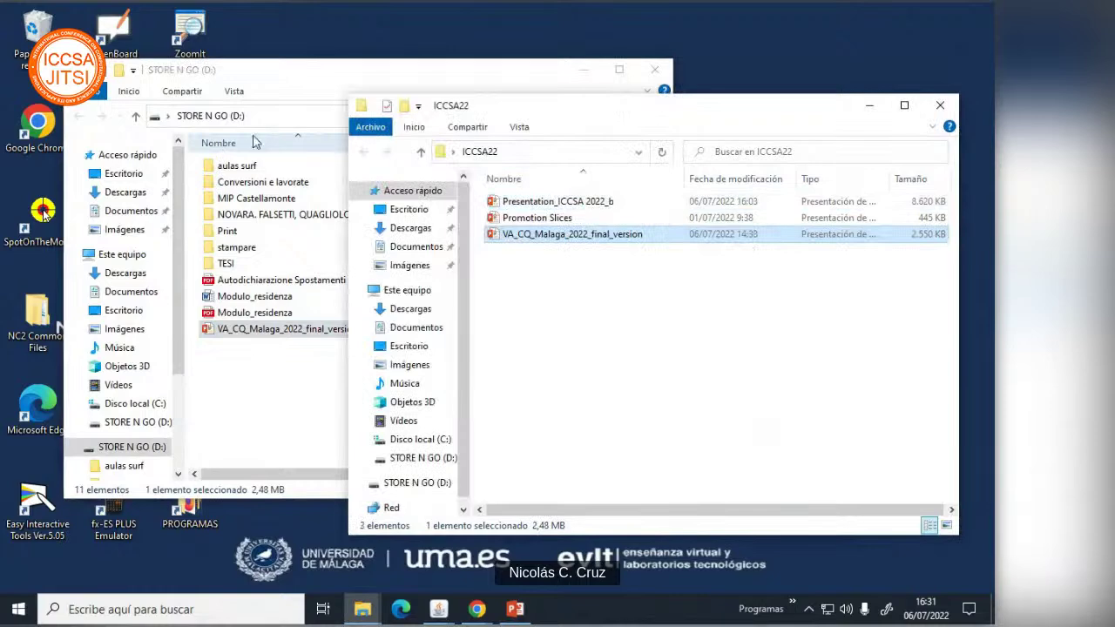
right_click(129, 446)
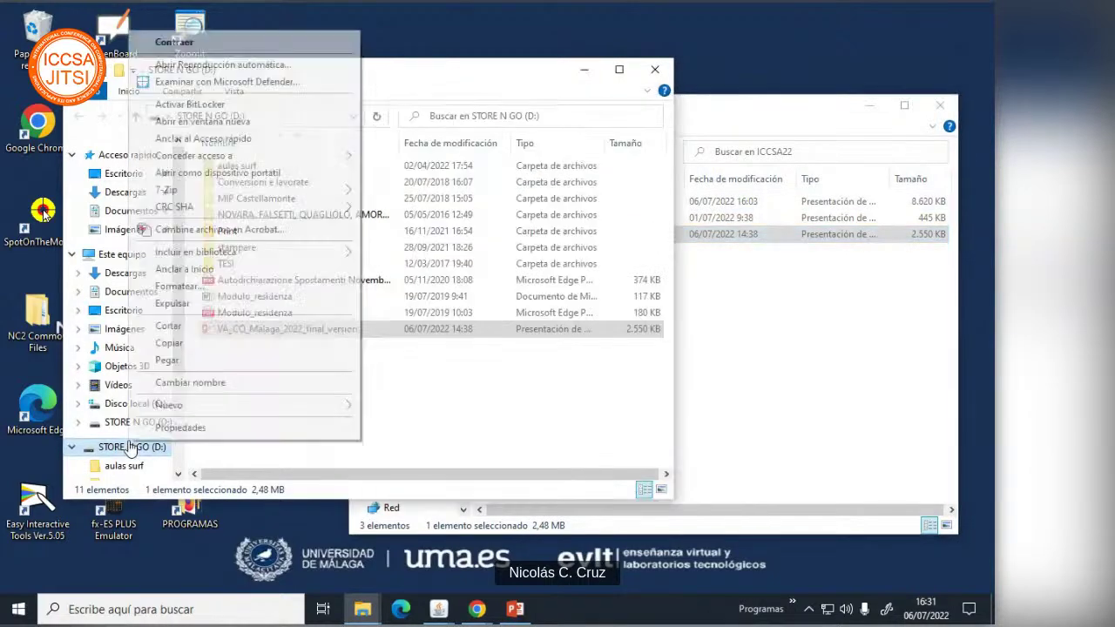
click(197, 305)
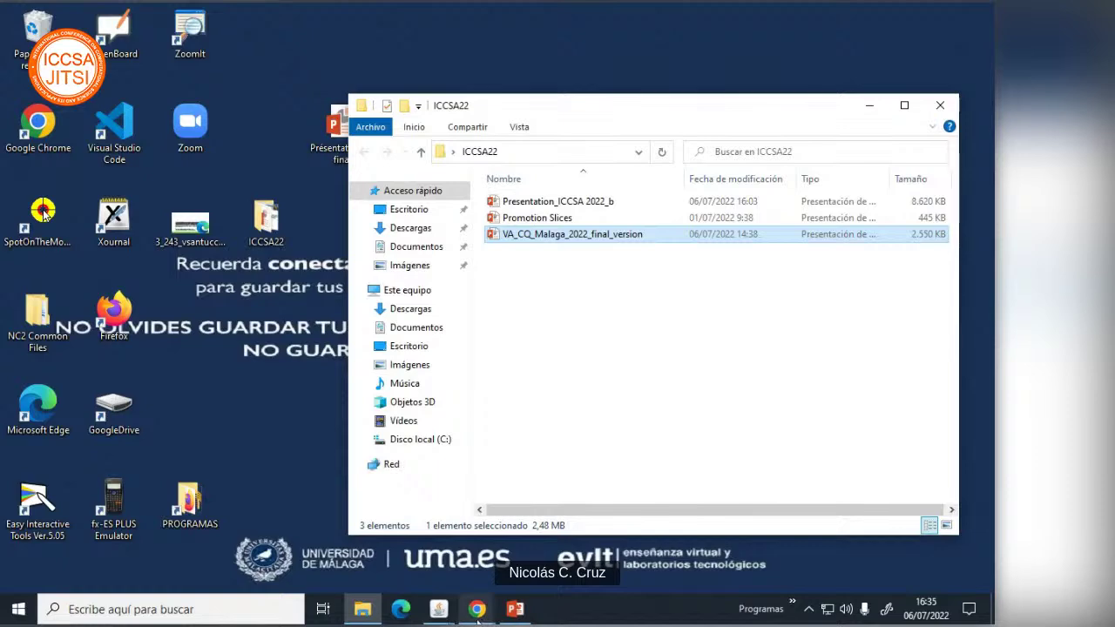
Switch to Chrome and bring the ICCSA break-time page back on screen
mouse_move(477, 614)
click(401, 559)
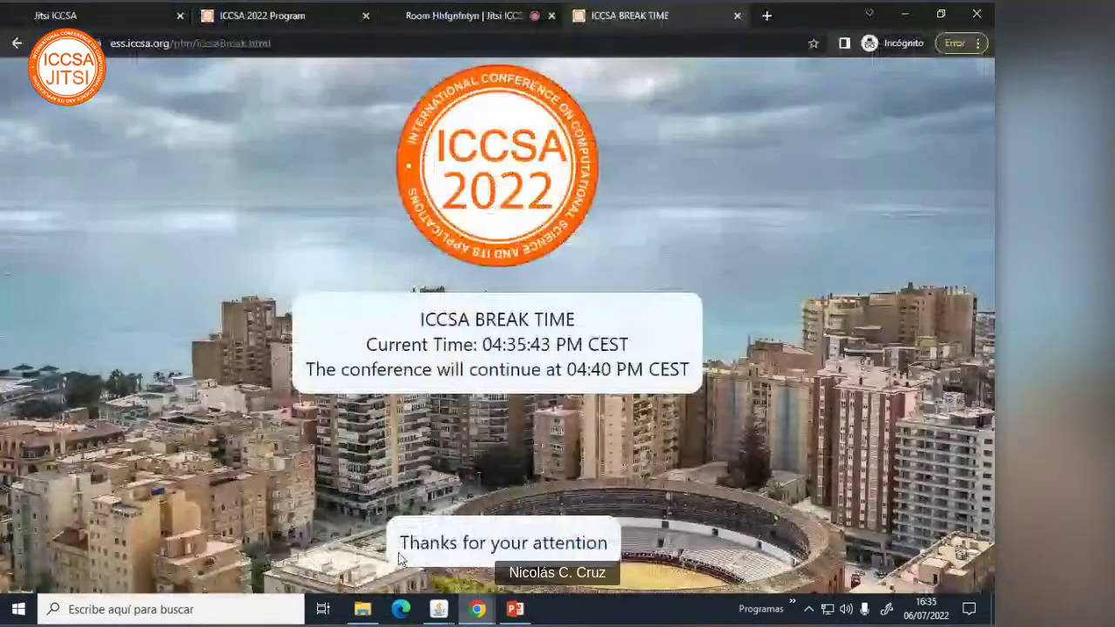